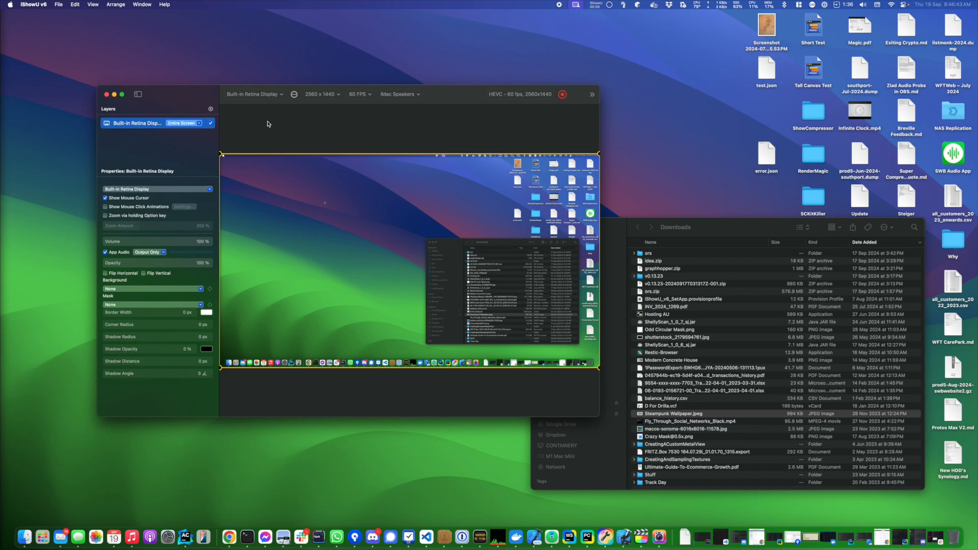
# Check that Pro Mode is active, and shrink the Built-in Retina Display layer so it sits centred with a margin on the canvas.
pyautogui.click(92, 5)
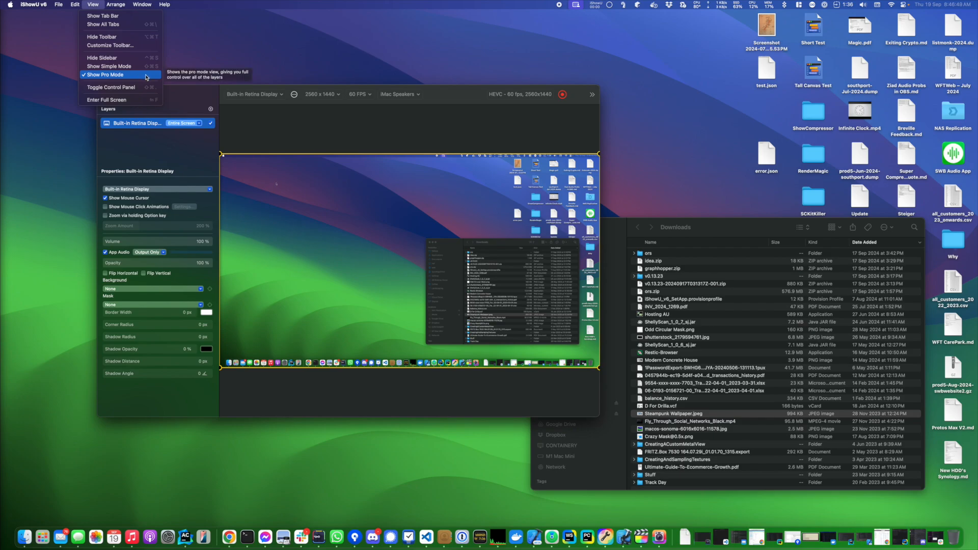
pyautogui.click(302, 129)
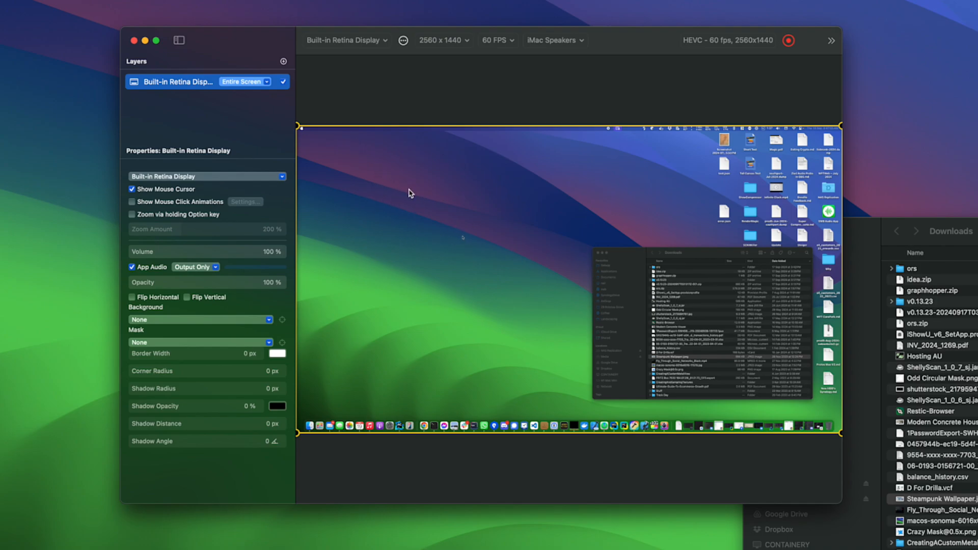
pyautogui.moveTo(407, 192); pyautogui.dragTo(476, 227)
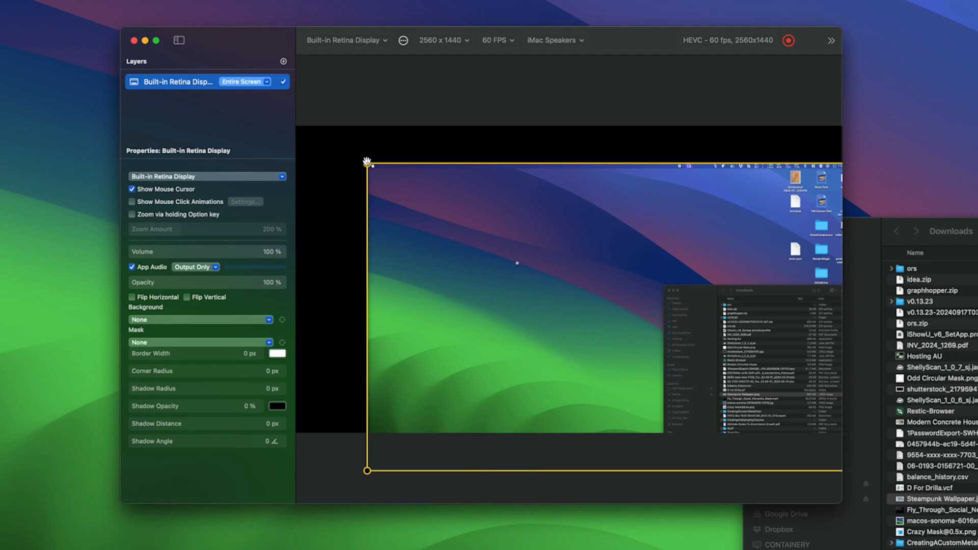
pyautogui.moveTo(366, 163); pyautogui.dragTo(461, 216)
pyautogui.moveTo(626, 357); pyautogui.dragTo(493, 277)
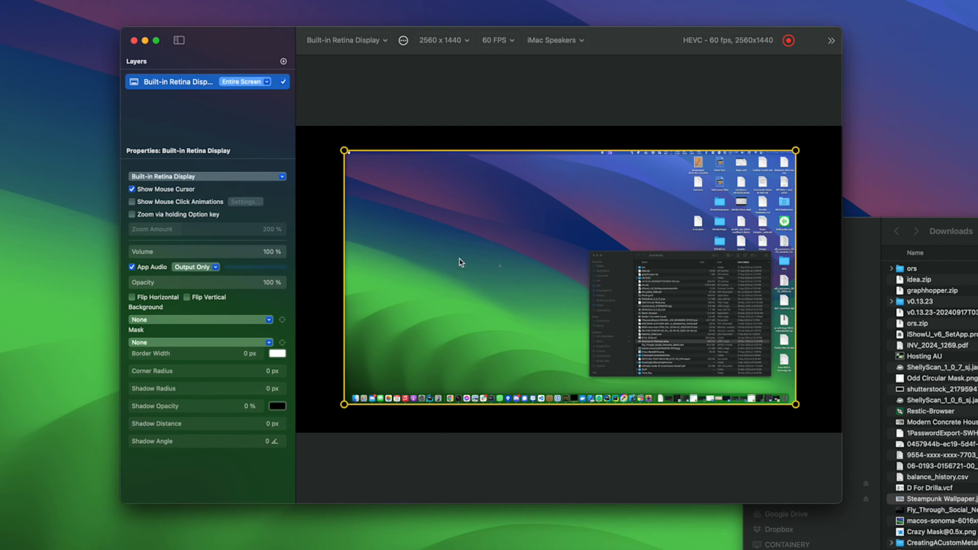
pyautogui.click(235, 133)
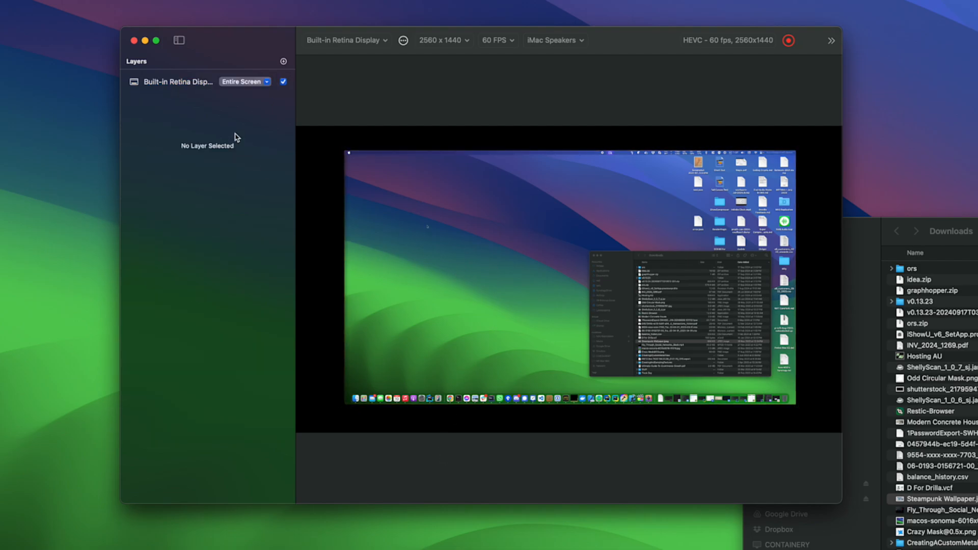
# Add an image layer using Steampunk Wallpaper.jpeg from the Downloads folder.
pyautogui.click(284, 62)
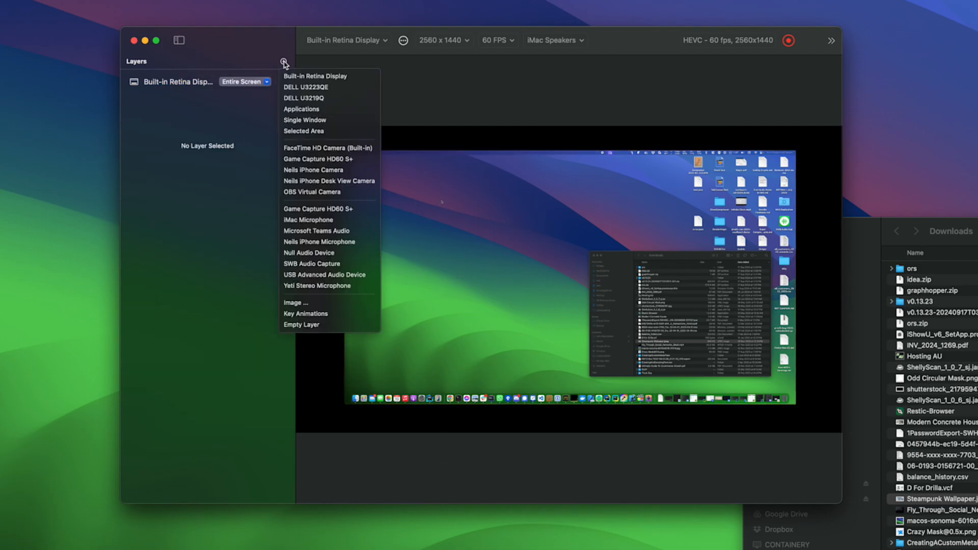
pyautogui.click(326, 305)
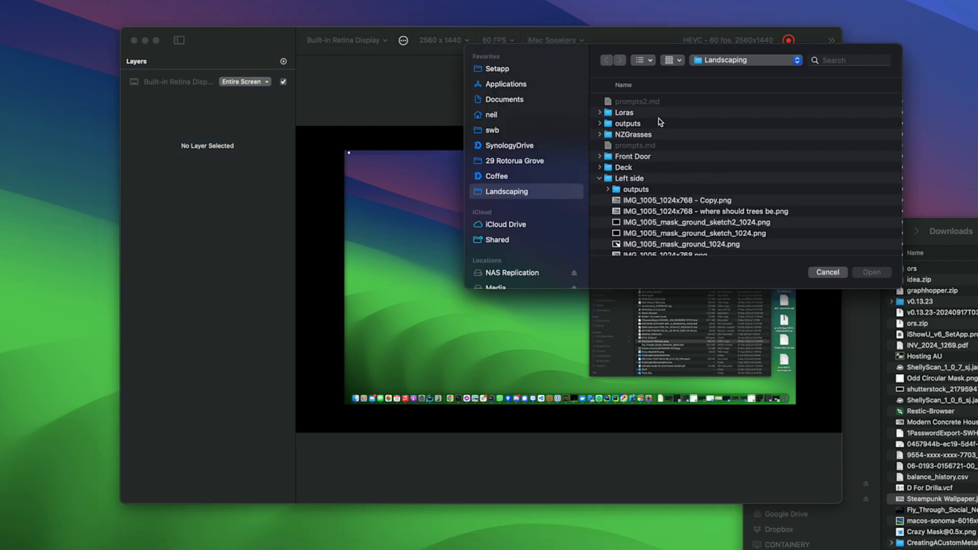
pyautogui.click(516, 116)
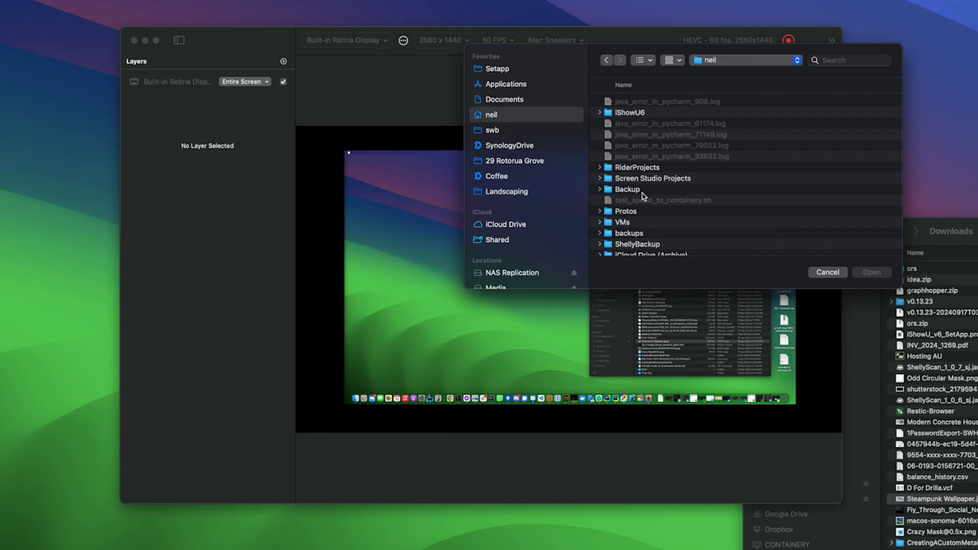
pyautogui.write('dow')
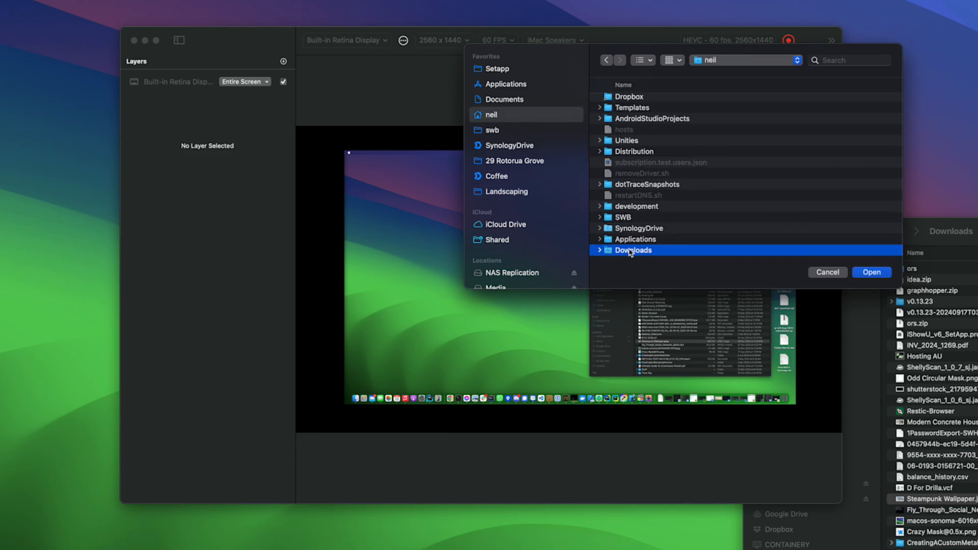
pyautogui.doubleClick(627, 251)
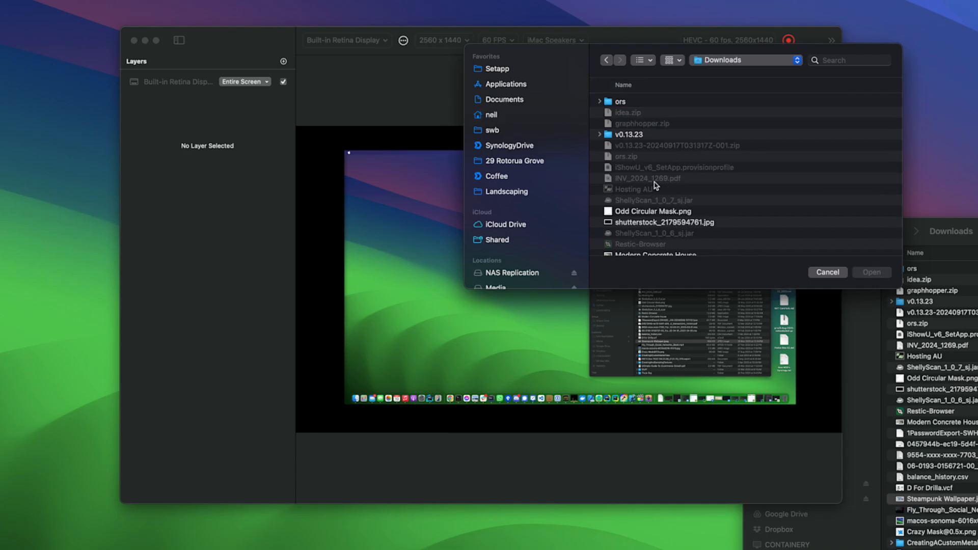
pyautogui.scroll(-8, 658, 224)
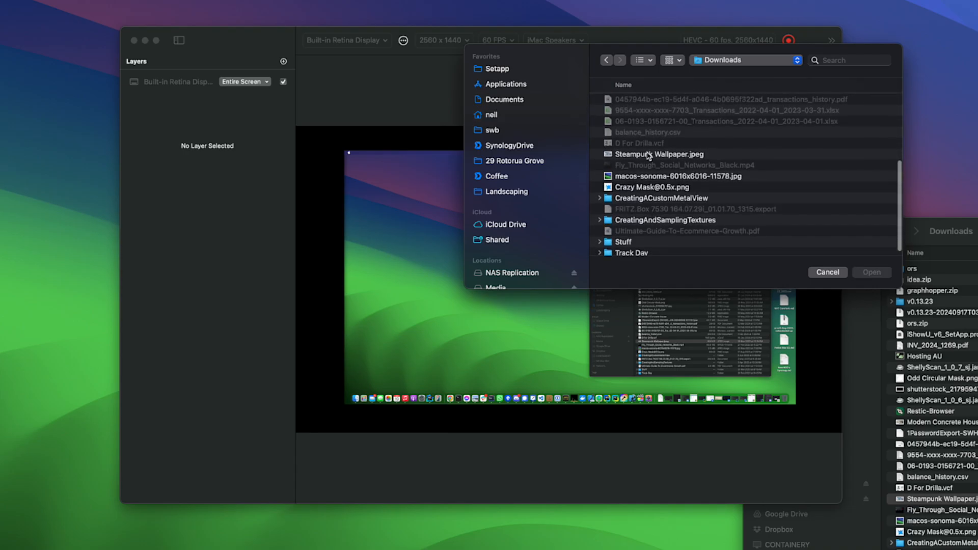
pyautogui.click(648, 154)
pyautogui.click(869, 273)
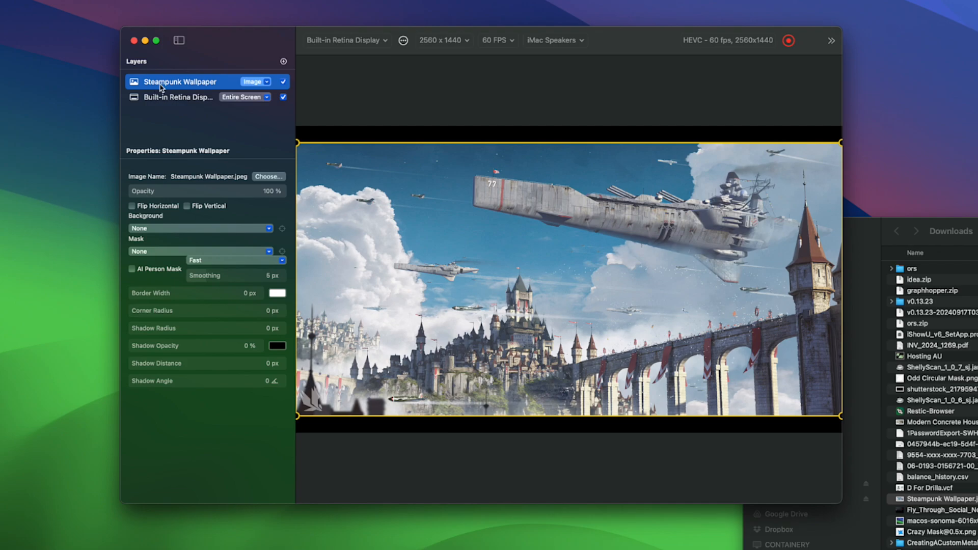
# Place the Steampunk Wallpaper layer behind the Built-in Retina Display layer and enlarge it to cover the whole canvas.
pyautogui.moveTo(133, 84); pyautogui.dragTo(135, 101)
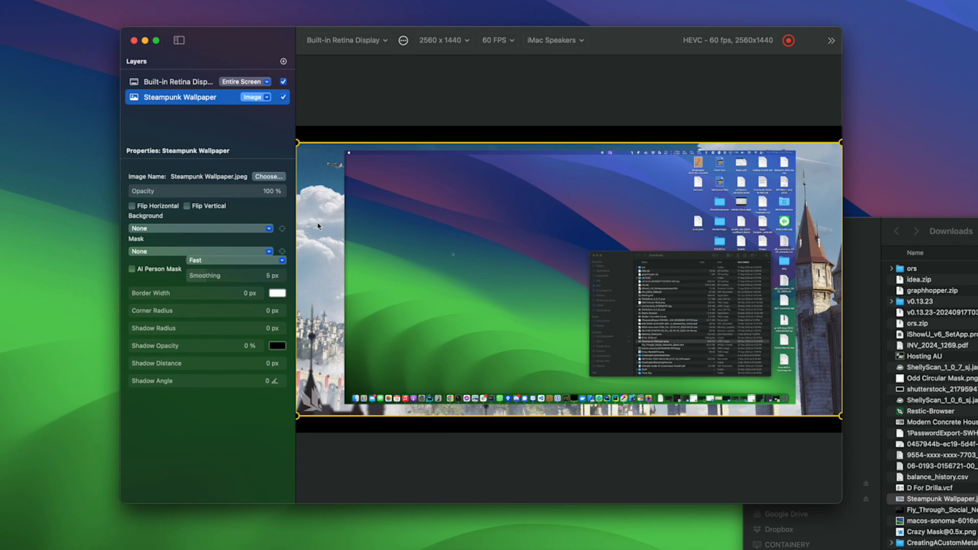
pyautogui.moveTo(317, 224); pyautogui.dragTo(315, 200)
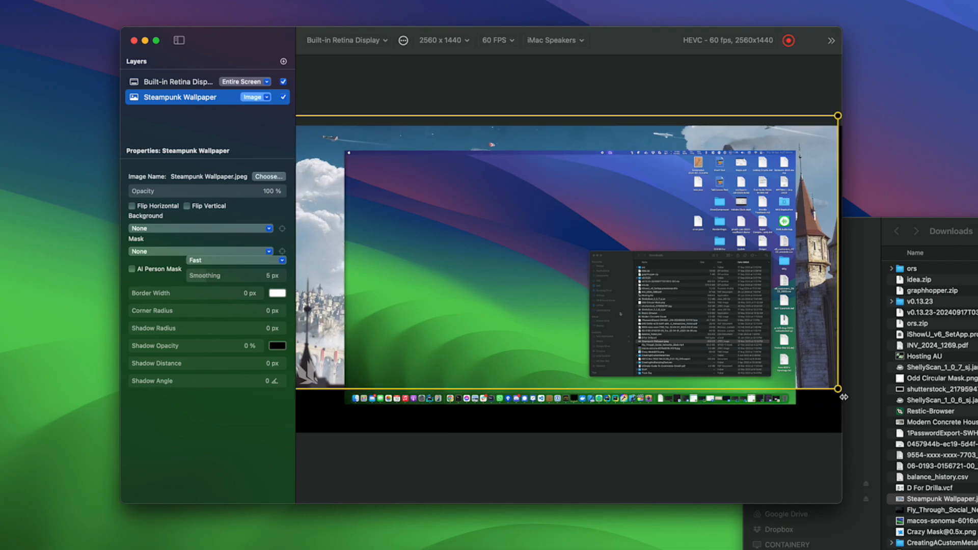
pyautogui.moveTo(838, 389); pyautogui.dragTo(949, 465)
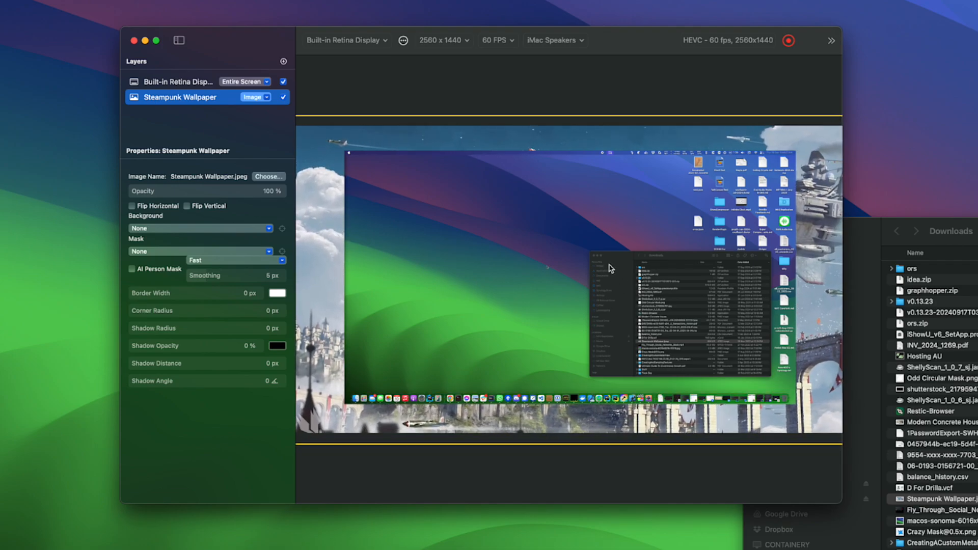
pyautogui.click(575, 259)
pyautogui.click(313, 148)
# Set the Steampunk Wallpaper layer's opacity to 34 % and try flipping it horizontally, leaving the flip off.
pyautogui.click(179, 85)
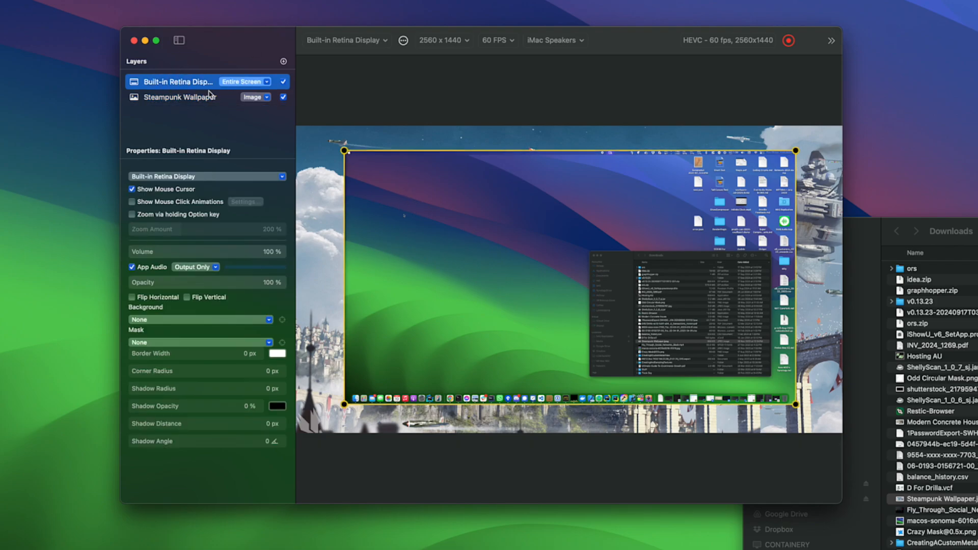
pyautogui.click(190, 98)
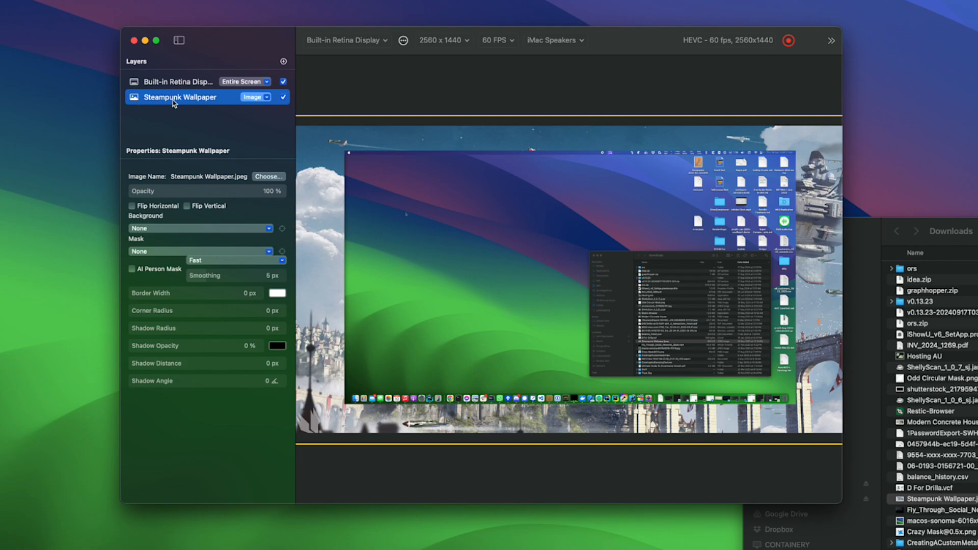
pyautogui.click(207, 193)
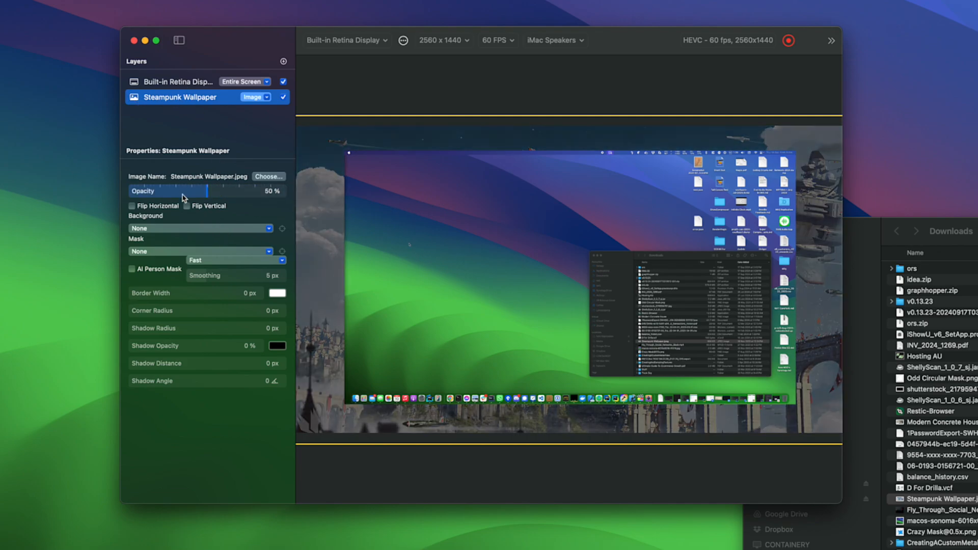
pyautogui.click(183, 194)
pyautogui.click(171, 209)
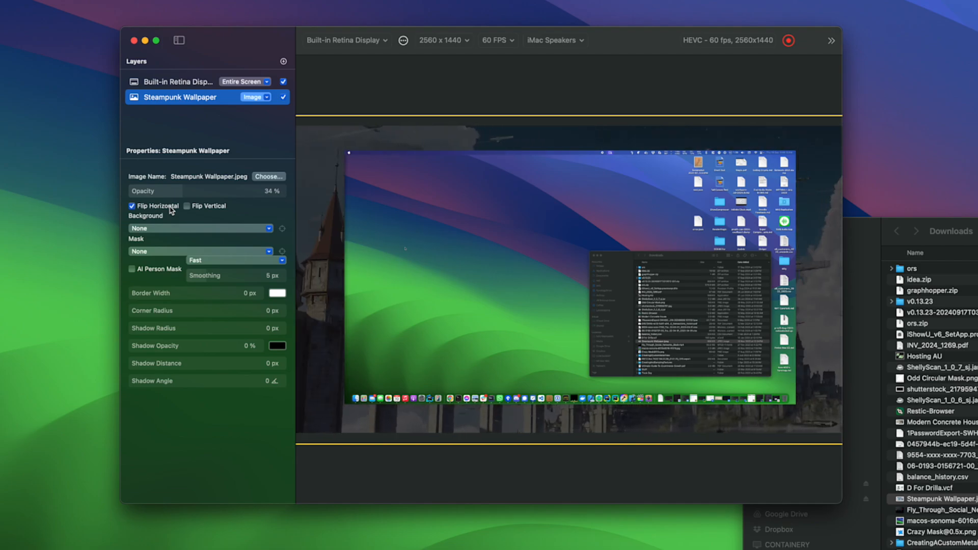
pyautogui.click(171, 210)
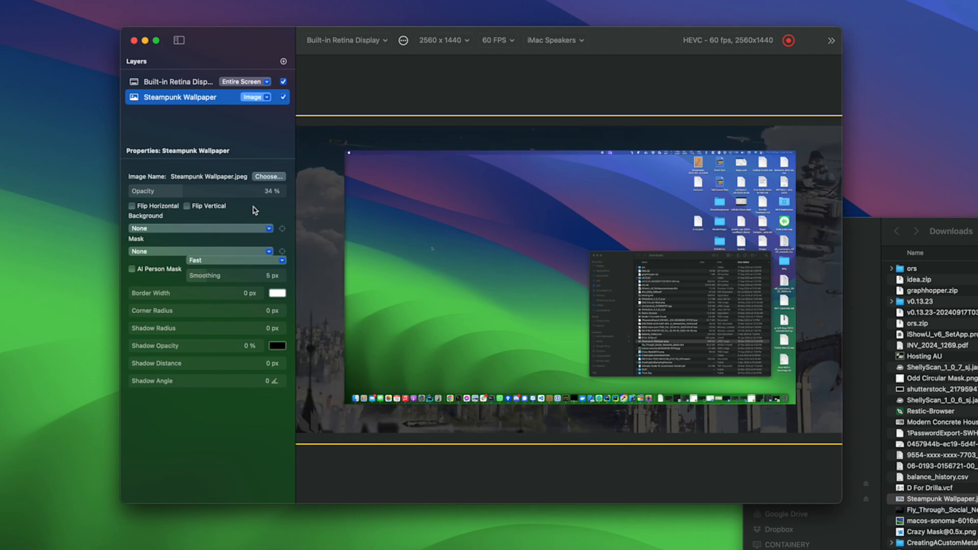
# Close the Downloads Finder window and switch the Built-in Retina Display layer's capture source from the entire screen to Applications.
pyautogui.click(174, 83)
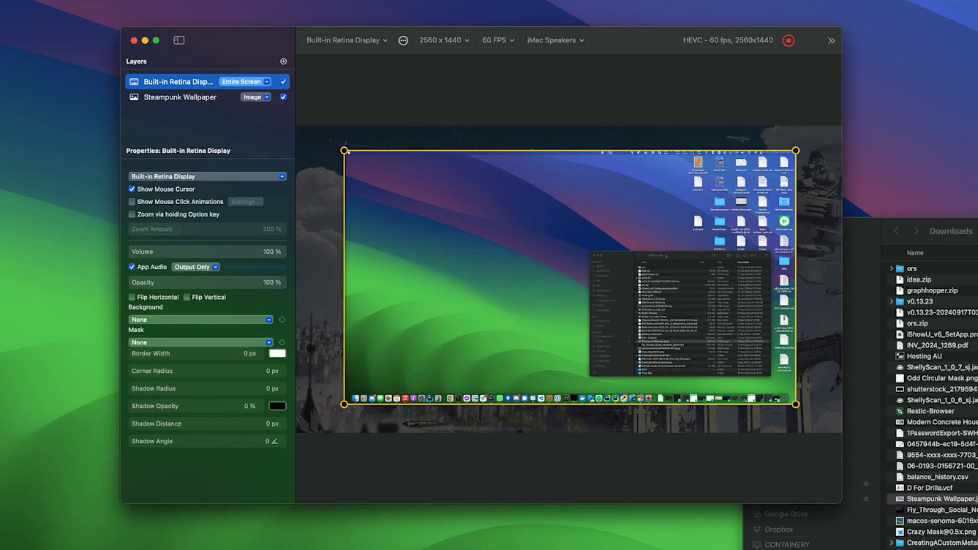
pyautogui.click(975, 232)
pyautogui.press('super+w')
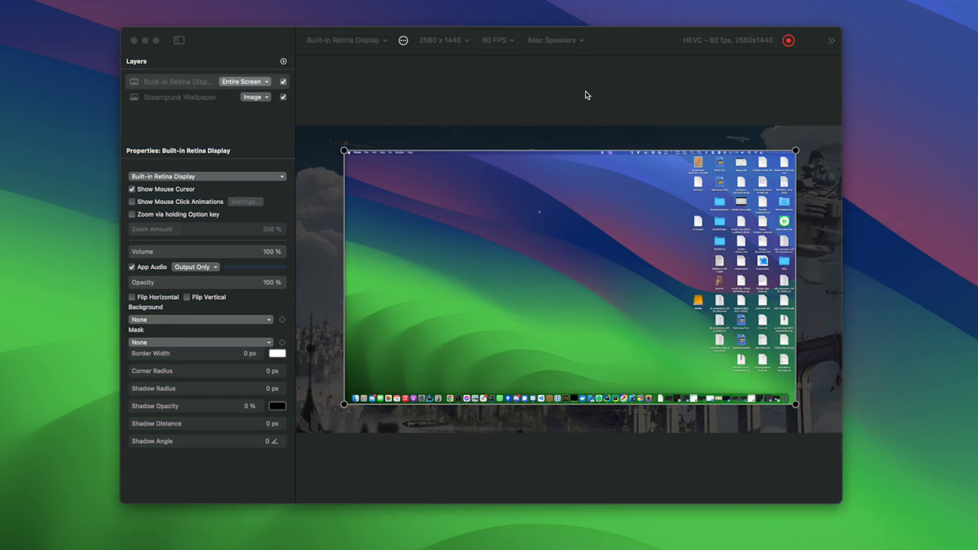
pyautogui.click(250, 85)
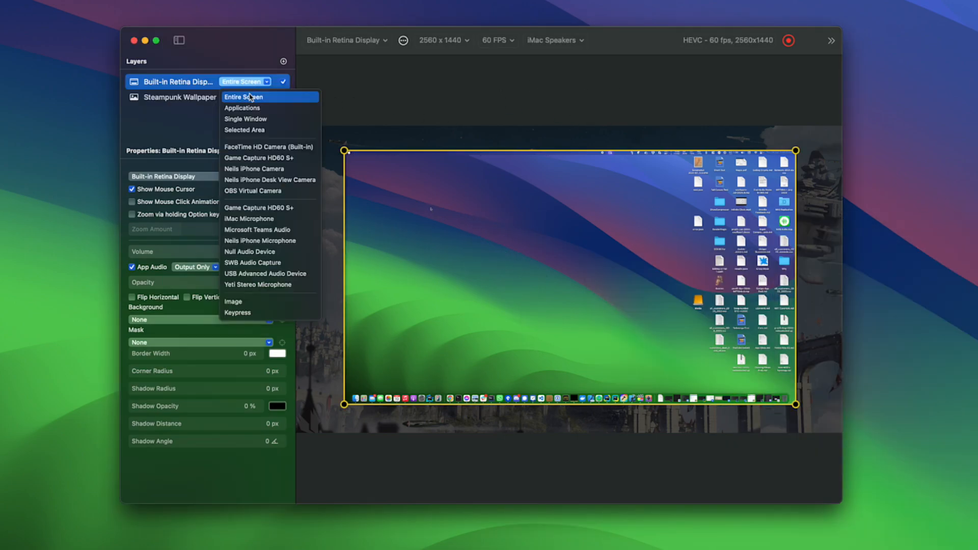
pyautogui.click(254, 107)
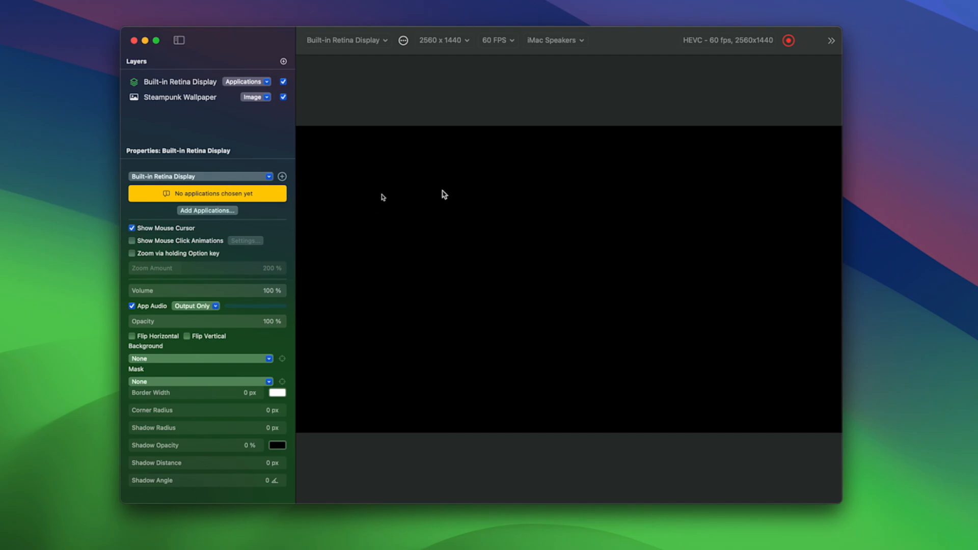
# Fit the Built-in Retina Display layer to the canvas and offset it towards the lower right to expose the wallpaper.
pyautogui.click(456, 219)
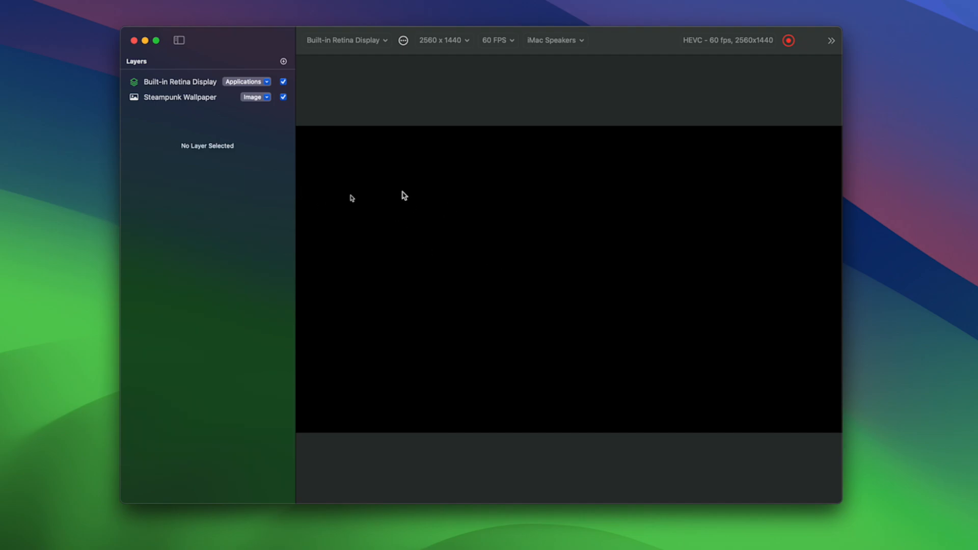
pyautogui.moveTo(519, 225); pyautogui.dragTo(680, 246)
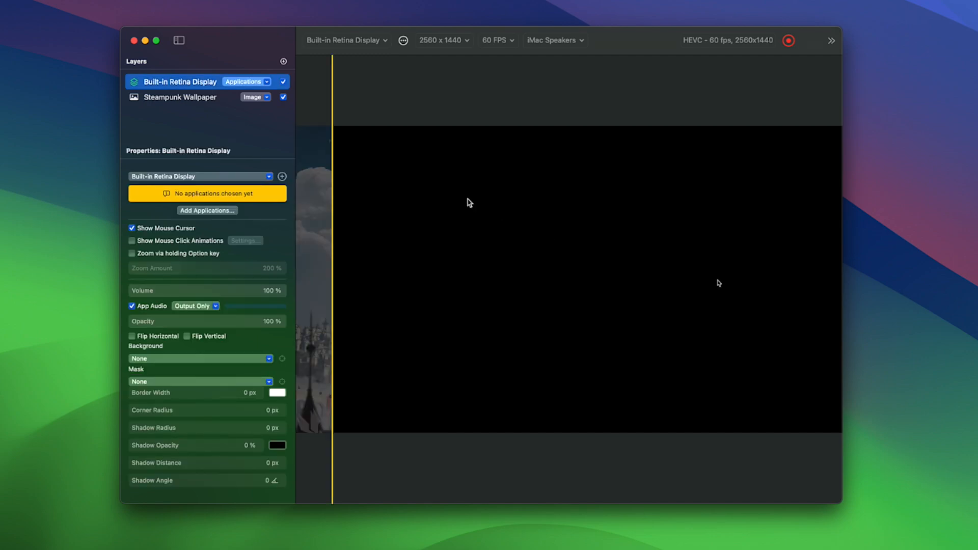
pyautogui.moveTo(408, 173); pyautogui.dragTo(500, 257)
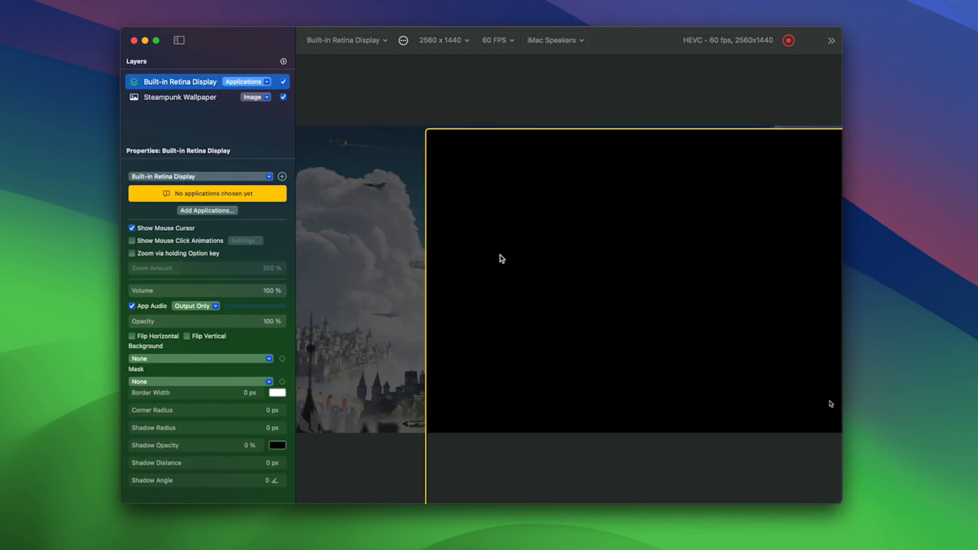
pyautogui.rightClick(554, 209)
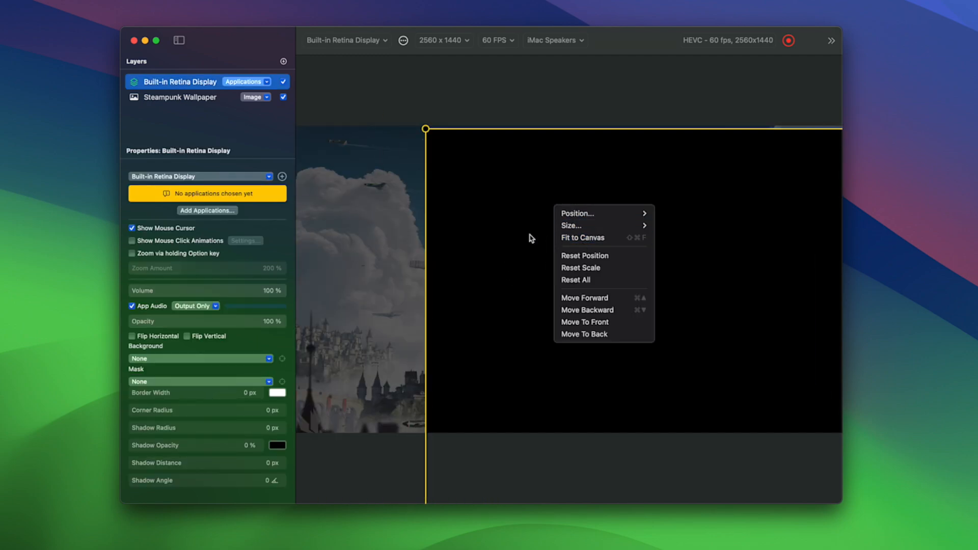
pyautogui.click(625, 238)
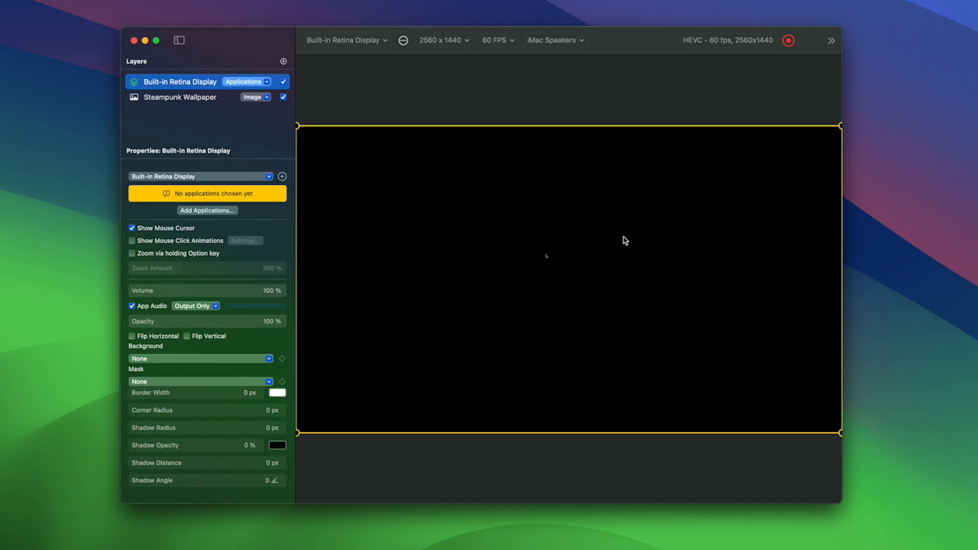
pyautogui.moveTo(479, 181); pyautogui.dragTo(605, 232)
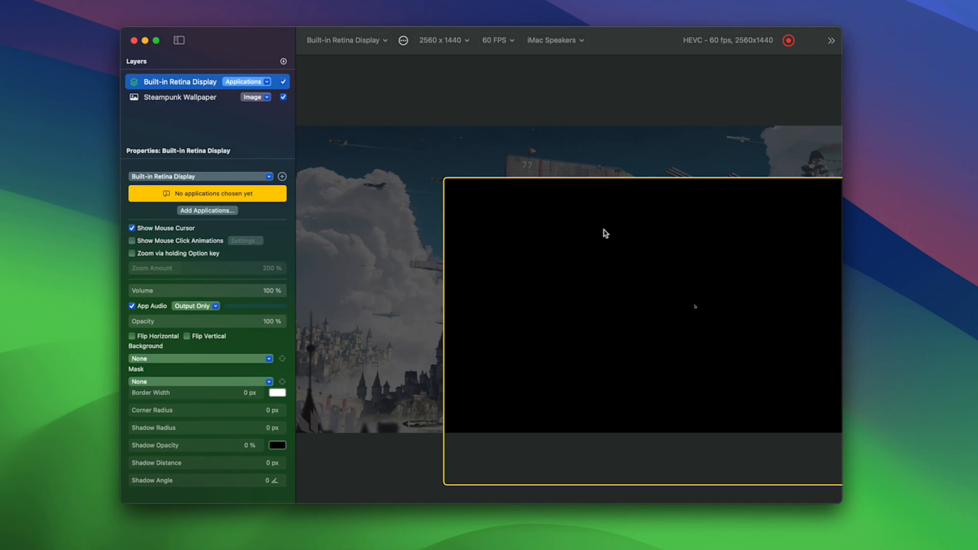
# Launch Activity Monitor and add it as the captured application for the Built-in Retina Display layer.
pyautogui.click(228, 212)
pyautogui.write('ac')
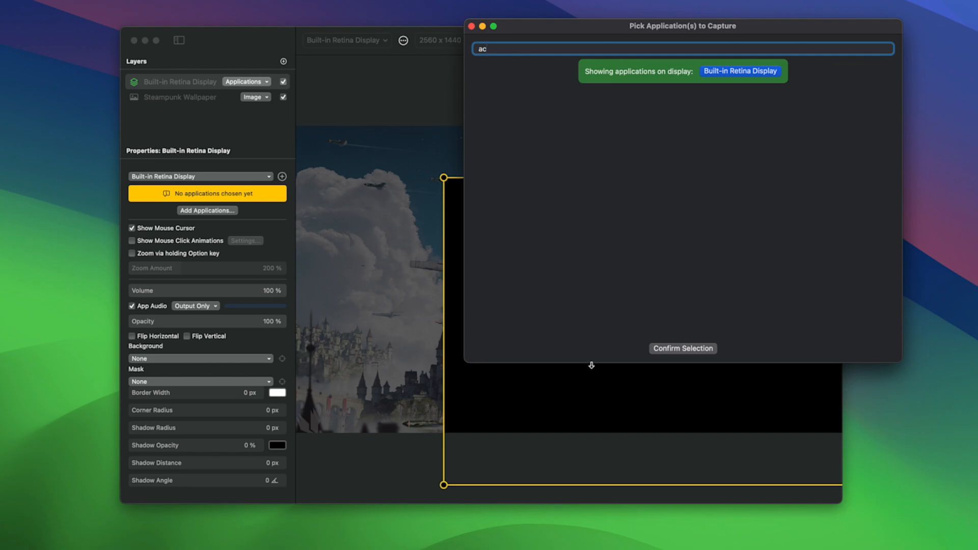
pyautogui.press('super+space')
pyautogui.write('ac')
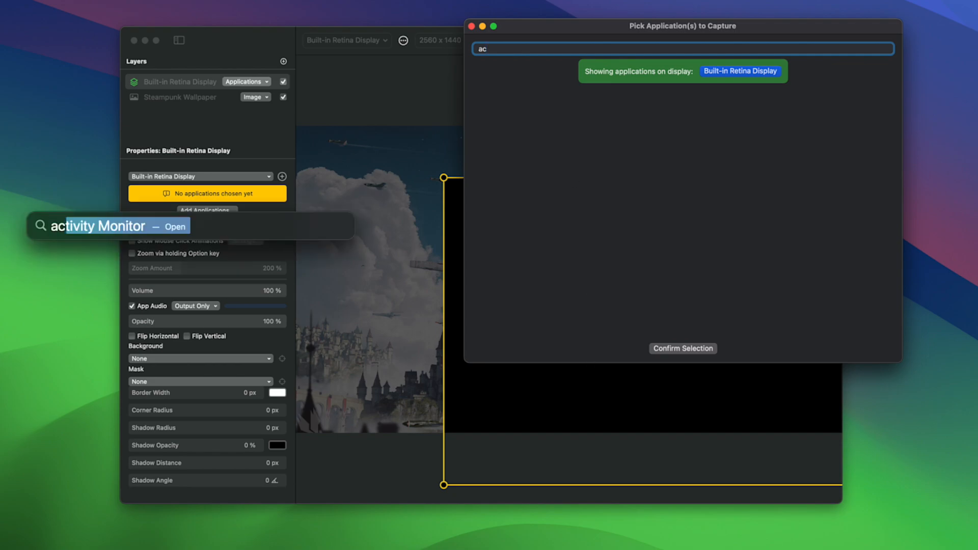
pyautogui.press('Return')
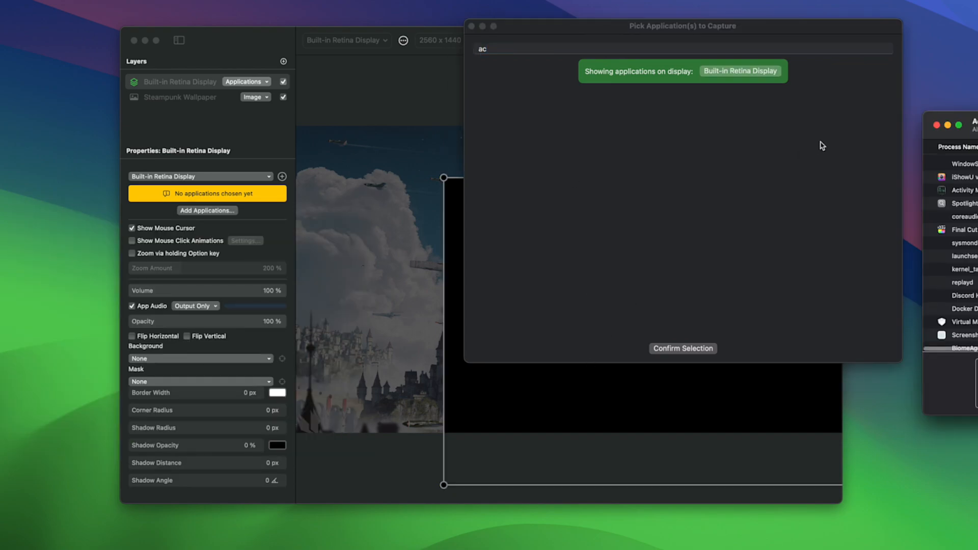
pyautogui.click(579, 53)
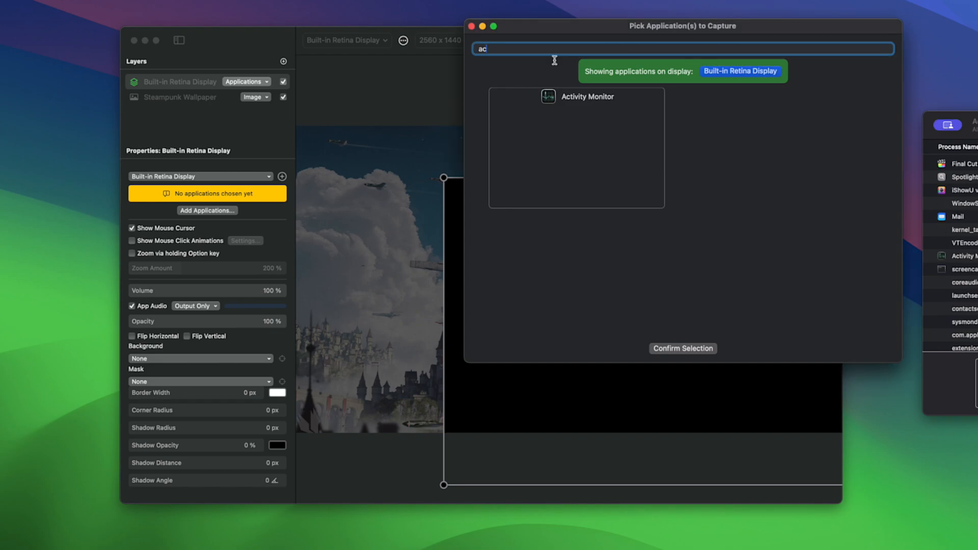
pyautogui.click(579, 128)
pyautogui.click(693, 349)
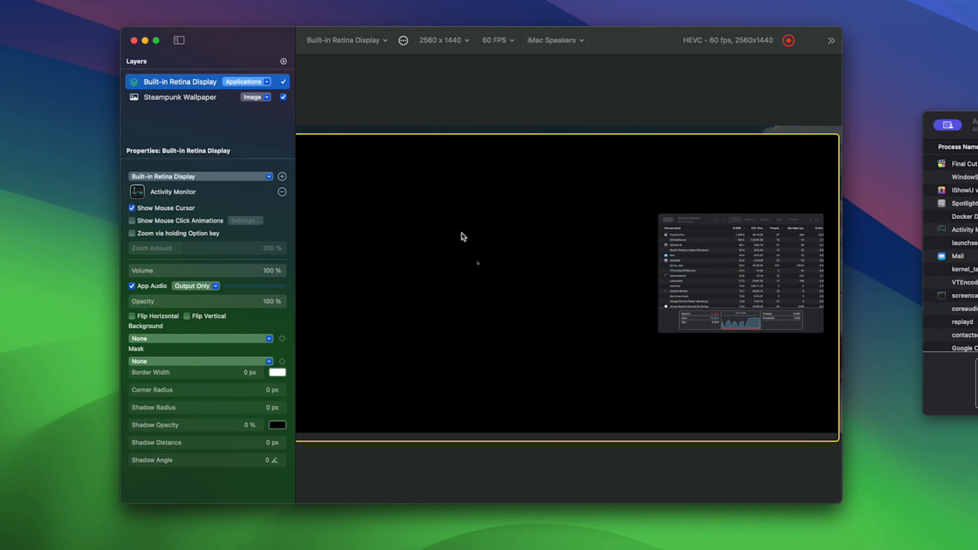
# Scale down the Built-in Retina Display layer and reposition it inside the canvas so the wallpaper surrounds it on all sides.
pyautogui.moveTo(509, 243); pyautogui.dragTo(519, 248)
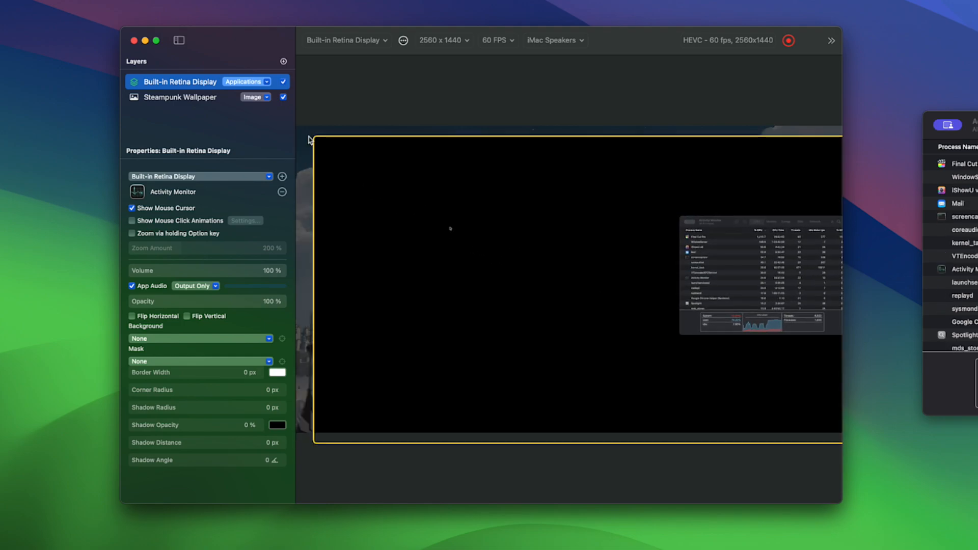
pyautogui.moveTo(371, 182); pyautogui.dragTo(382, 208)
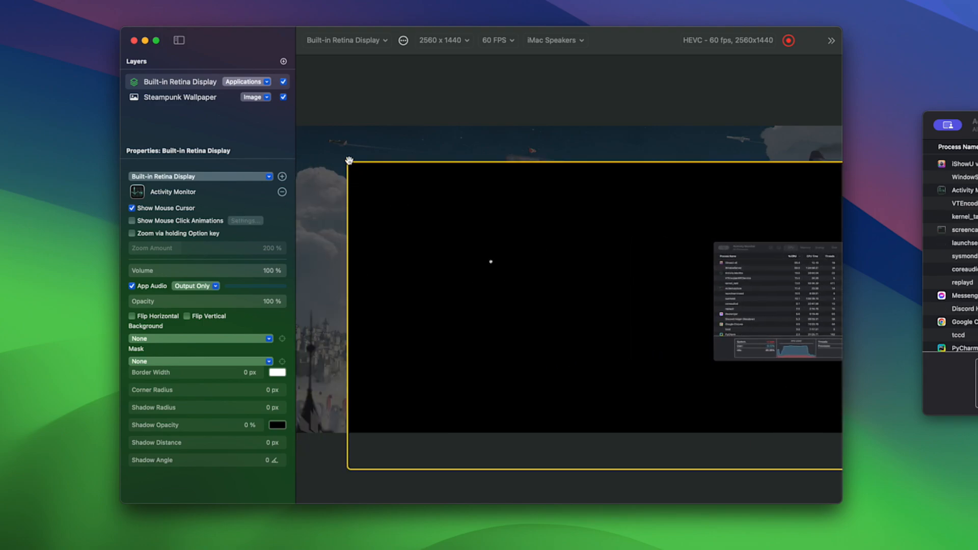
pyautogui.moveTo(347, 162); pyautogui.dragTo(493, 246)
pyautogui.moveTo(585, 314); pyautogui.dragTo(448, 231)
pyautogui.moveTo(977, 135); pyautogui.dragTo(977, 98)
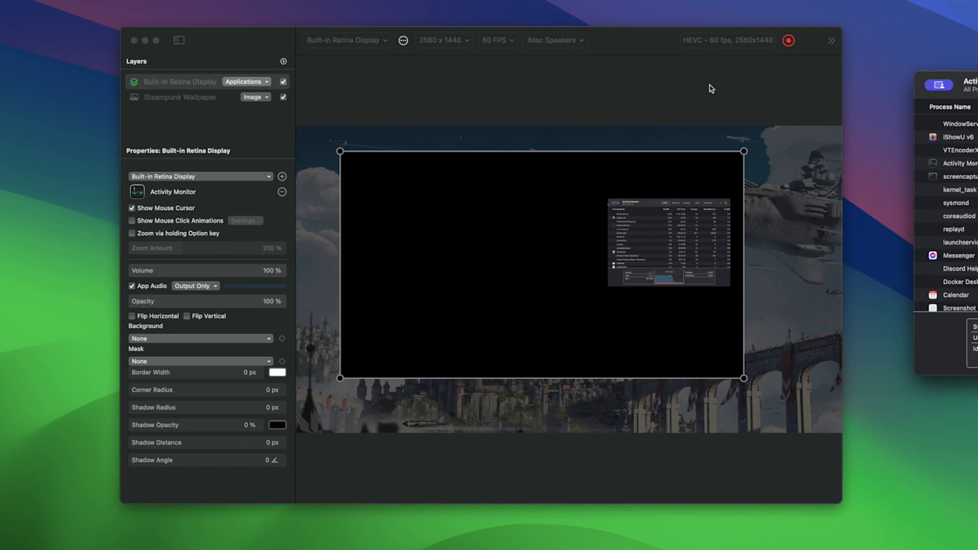
pyautogui.click(210, 157)
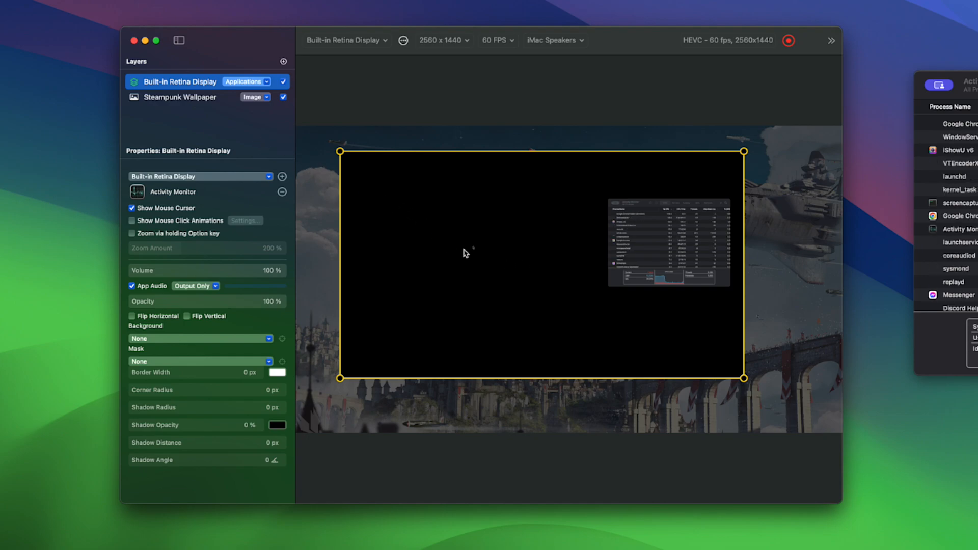
pyautogui.moveTo(482, 258)
pyautogui.mouseDown()
pyautogui.moveTo(492, 283)
pyautogui.moveTo(492, 269)
pyautogui.mouseUp()
# Move the Activity Monitor window over the canvas area, enlarge it considerably, and return to iShowU to view the captured layer.
pyautogui.moveTo(977, 96); pyautogui.dragTo(418, 62)
pyautogui.moveTo(482, 181); pyautogui.dragTo(886, 374)
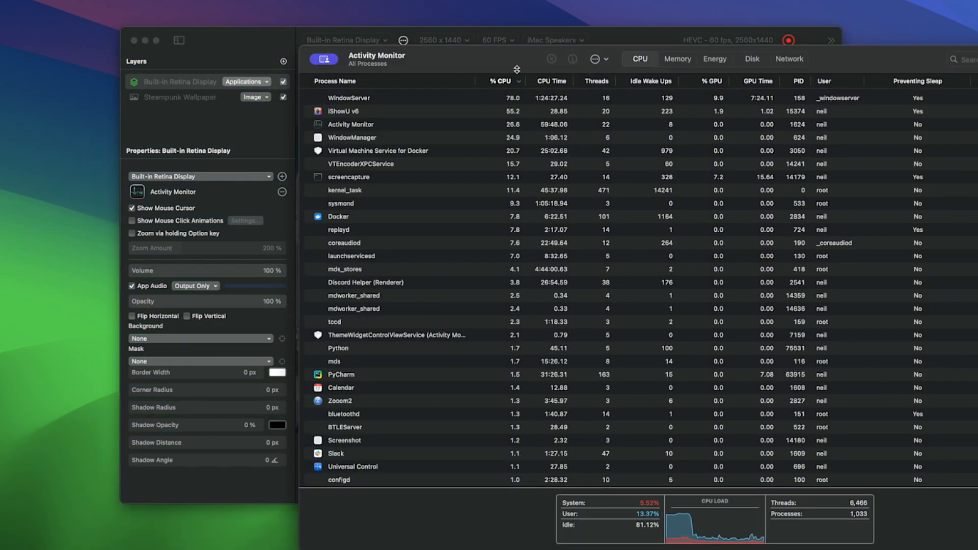
pyautogui.click(259, 48)
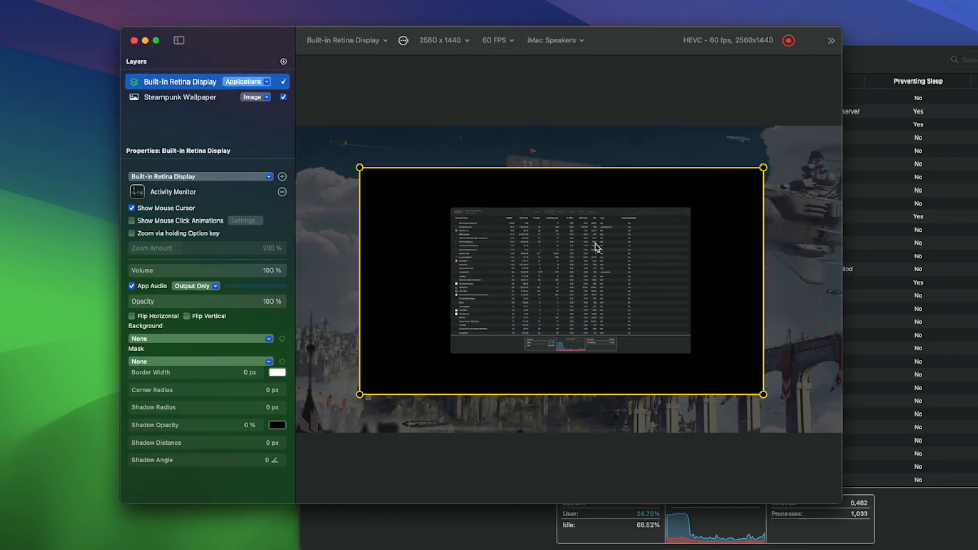
# Shrink the Activity Monitor window, move it towards the lower right of the screen, and return to iShowU.
pyautogui.click(935, 219)
pyautogui.moveTo(923, 295); pyautogui.dragTo(685, 162)
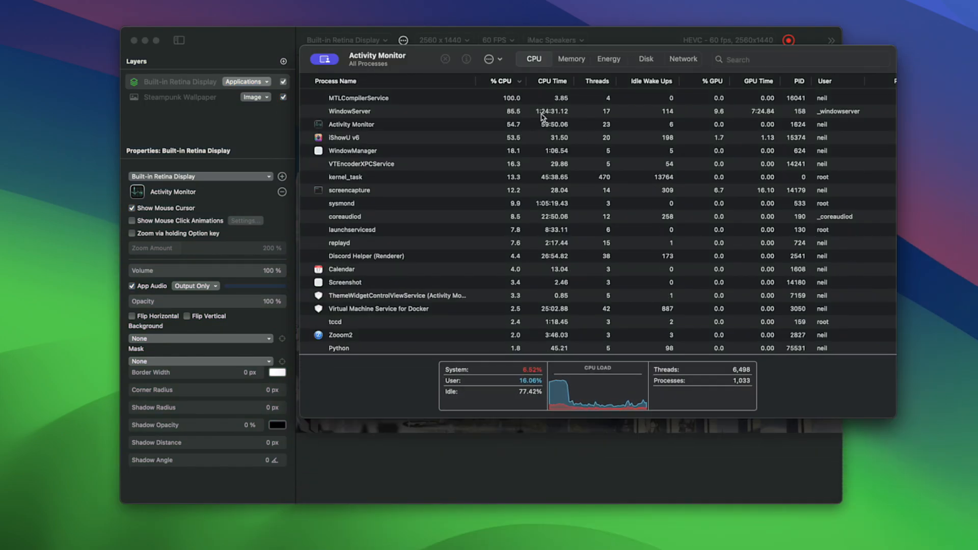
pyautogui.moveTo(422, 61); pyautogui.dragTo(819, 230)
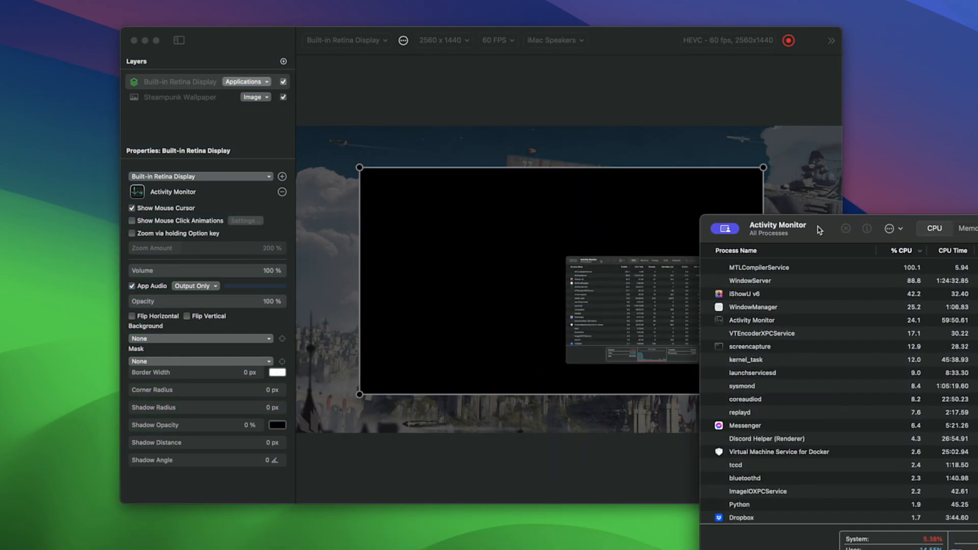
pyautogui.click(240, 127)
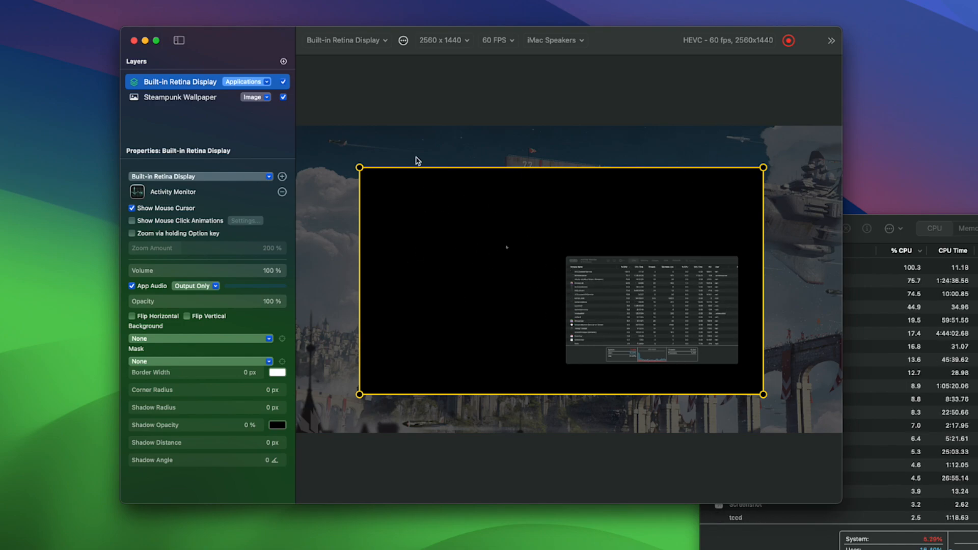
# Switch the Built-in Retina Display layer's capture source from Applications to Single Window.
pyautogui.click(237, 83)
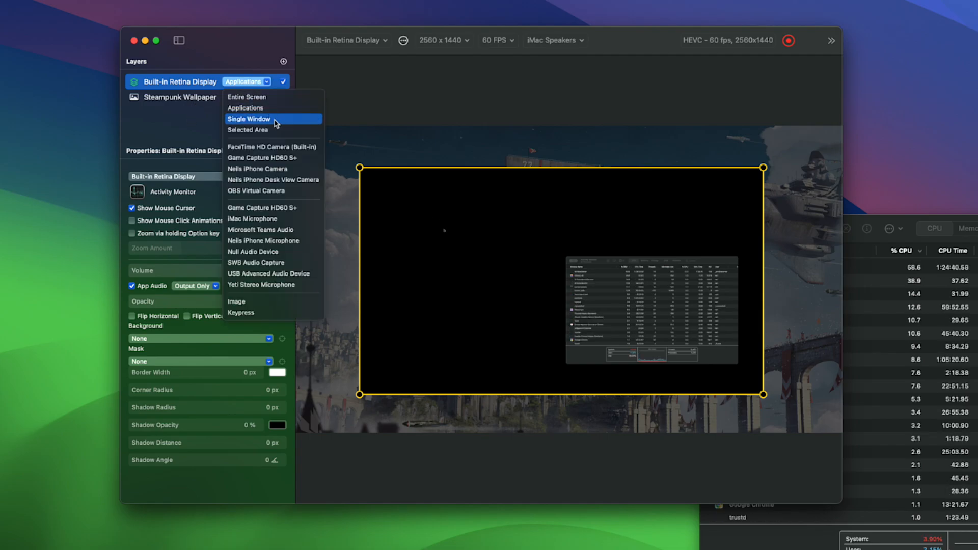
pyautogui.click(169, 114)
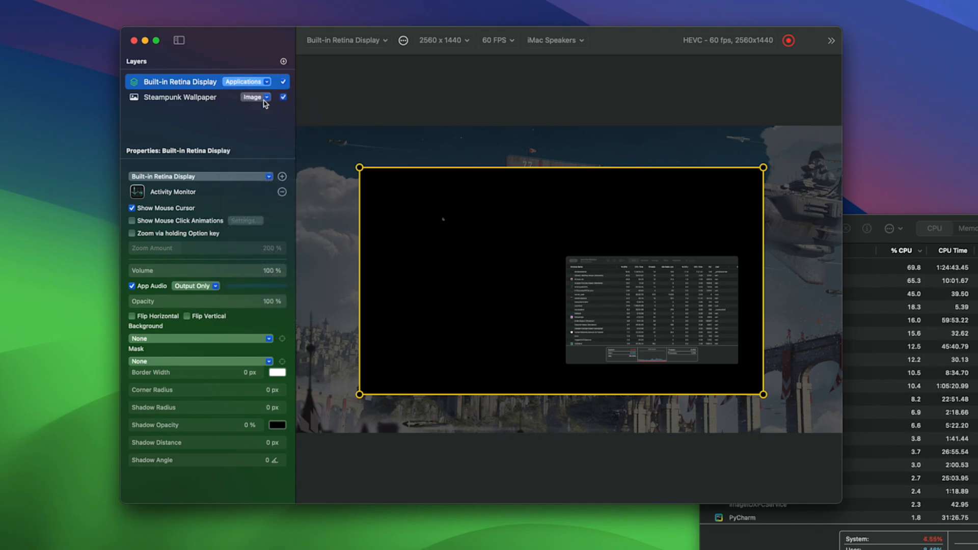
pyautogui.click(246, 82)
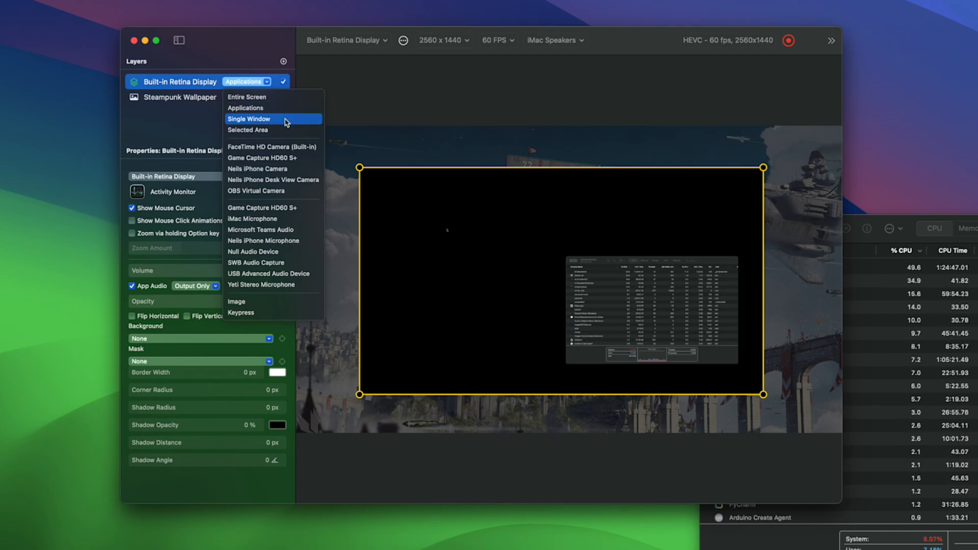
pyautogui.click(285, 120)
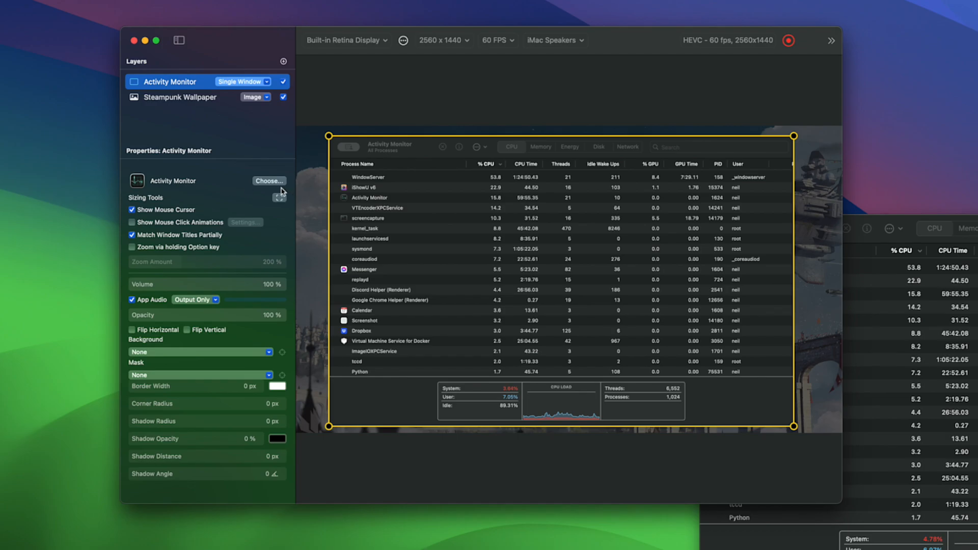
# Delete the Activity Monitor capture layer above the Steampunk Wallpaper layer.
pyautogui.rightClick(157, 87)
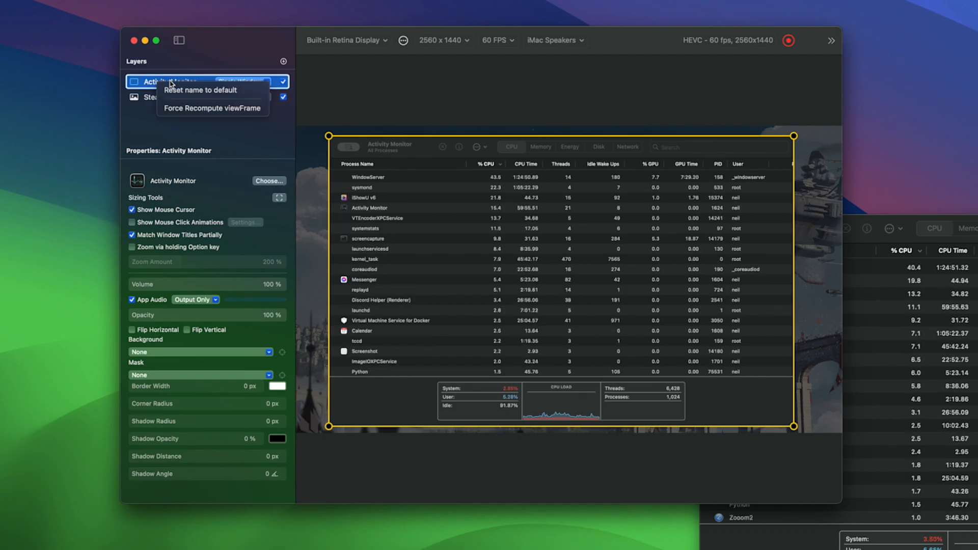
pyautogui.click(134, 97)
pyautogui.press('Delete')
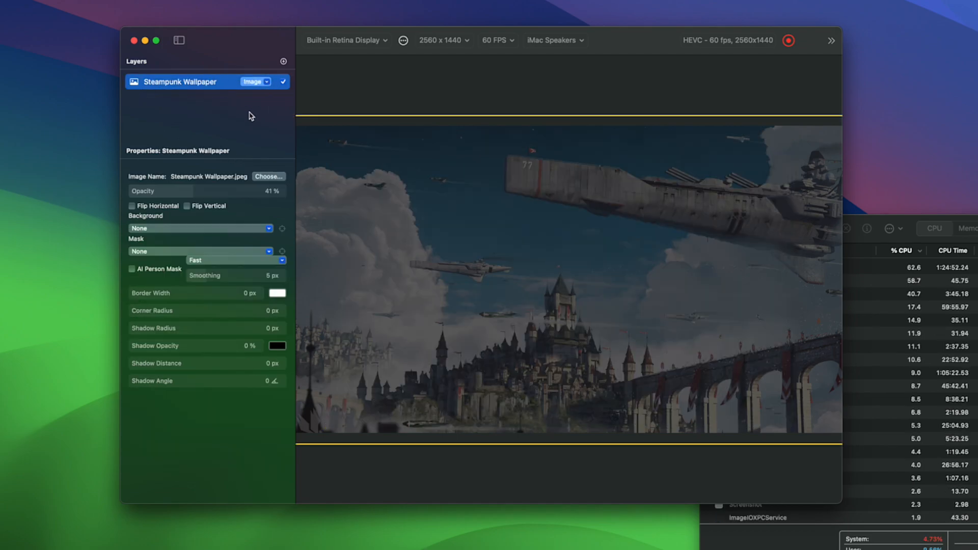
# Add a new Single Window layer and choose the Activity Monitor window as its capture source.
pyautogui.click(283, 61)
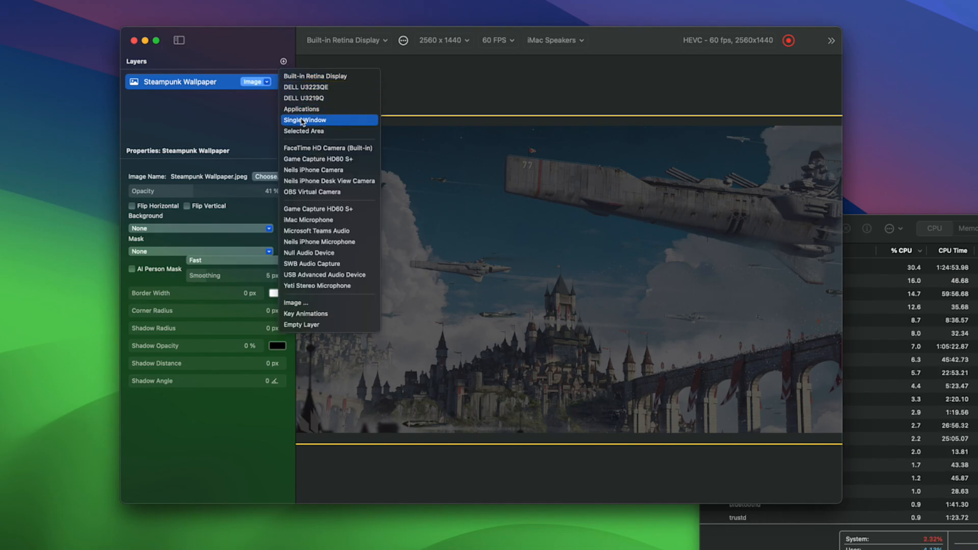
pyautogui.click(302, 121)
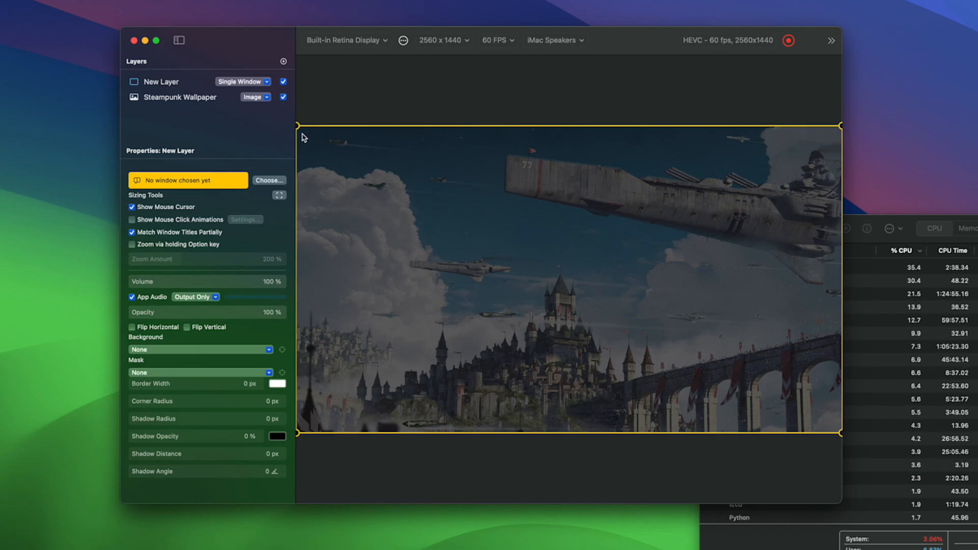
pyautogui.click(269, 182)
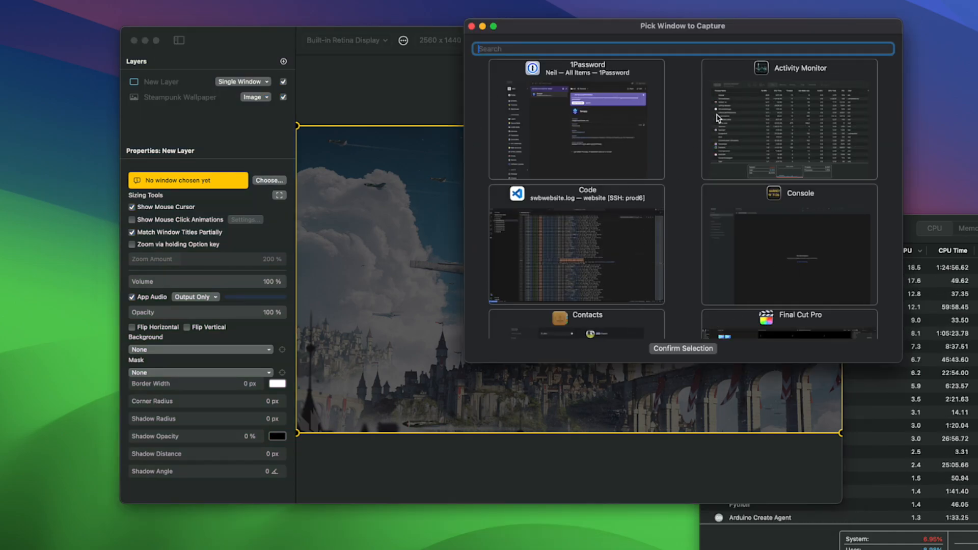
pyautogui.click(783, 107)
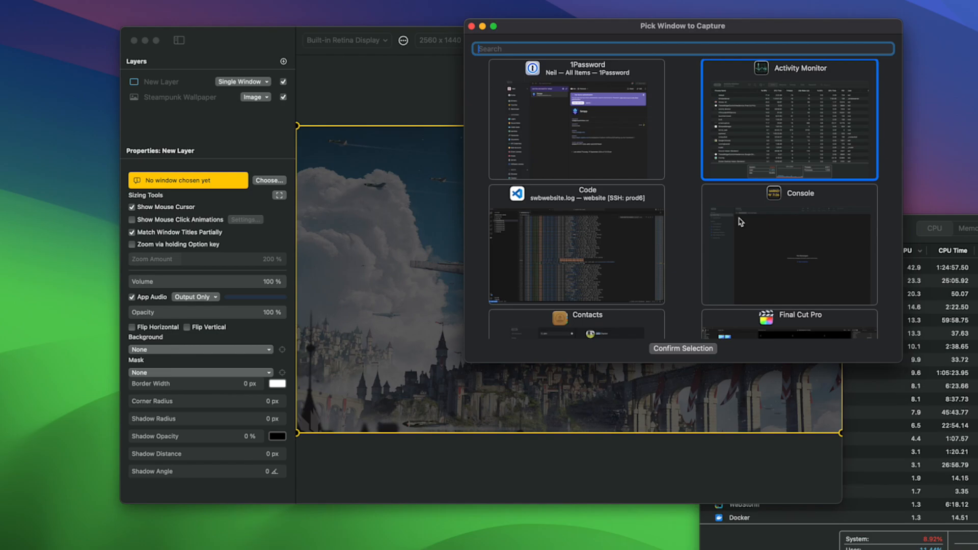
pyautogui.click(698, 350)
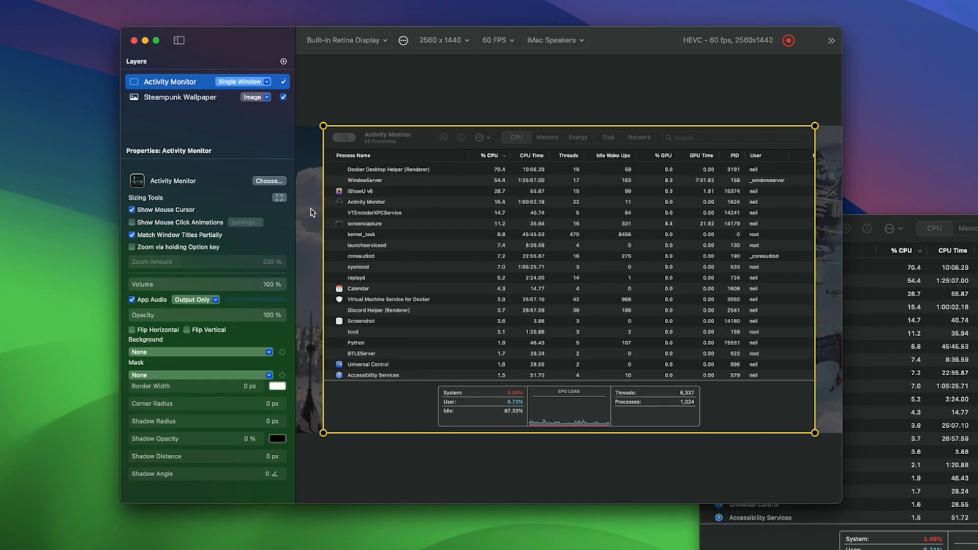
# Scale down the Activity Monitor layer and roughly center it over the wallpaper, leaving a margin around it.
pyautogui.moveTo(323, 126); pyautogui.dragTo(390, 166)
pyautogui.moveTo(546, 302); pyautogui.dragTo(501, 283)
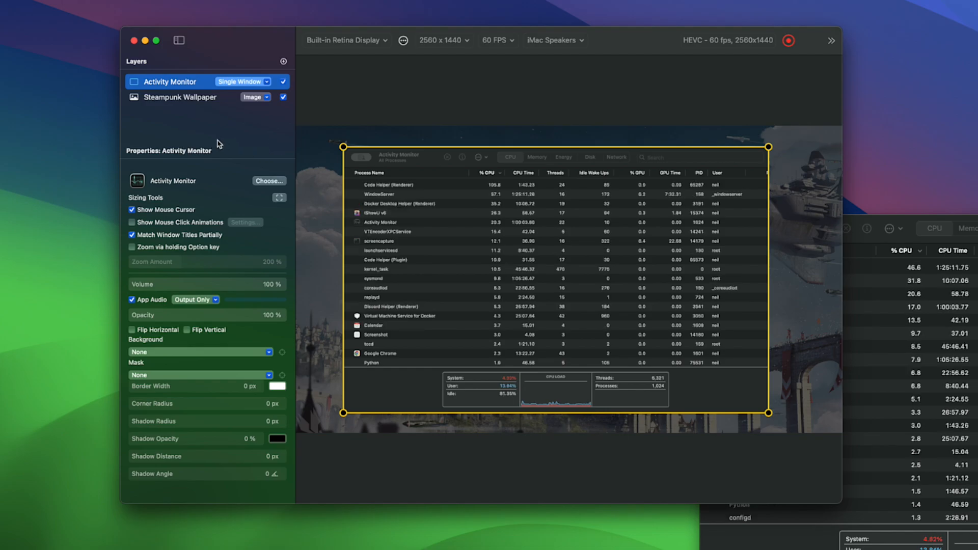
pyautogui.moveTo(498, 278)
pyautogui.mouseDown()
pyautogui.moveTo(512, 259)
pyautogui.moveTo(503, 297)
pyautogui.moveTo(503, 278)
pyautogui.mouseUp()
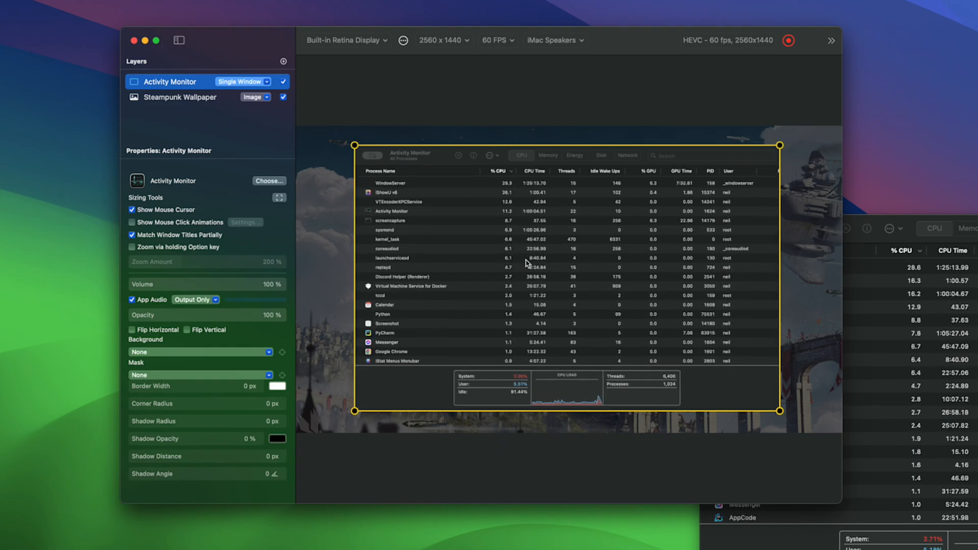